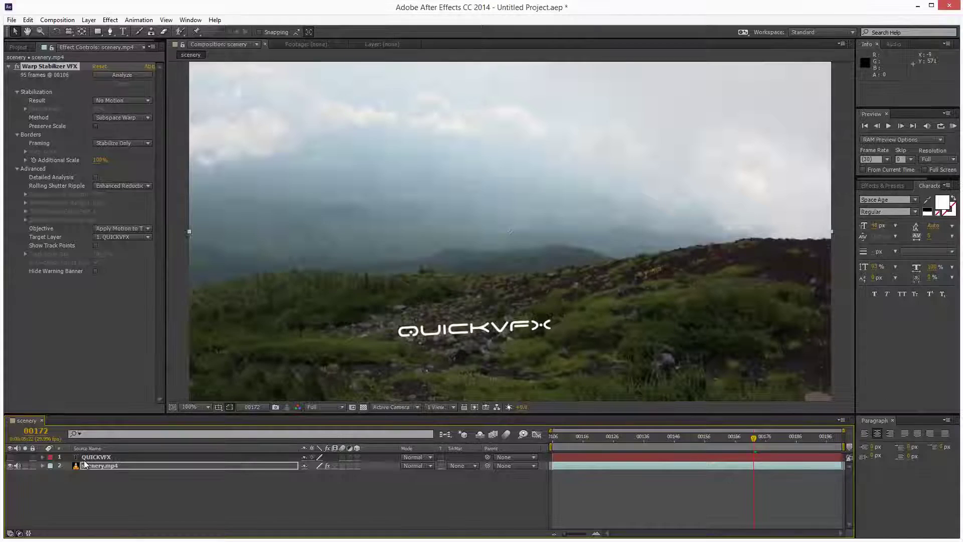
Step: Import scenery.mp4 and drag it onto the Timeline to create the scenery composition
{"action": "left_click_drag", "start_coordinate": [613, 443], "coordinate": [775, 474]}
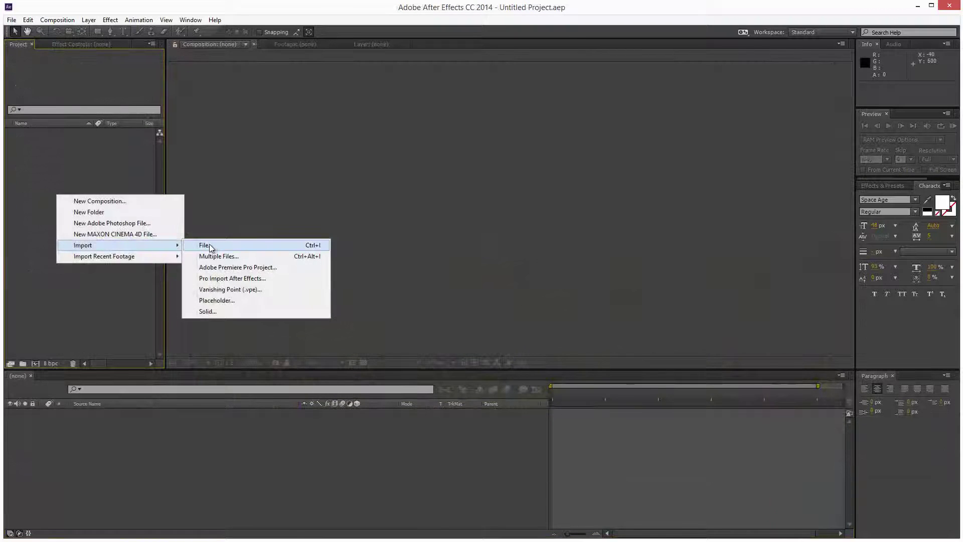
{"action": "left_click", "coordinate": [212, 245]}
{"action": "double_click", "coordinate": [315, 95]}
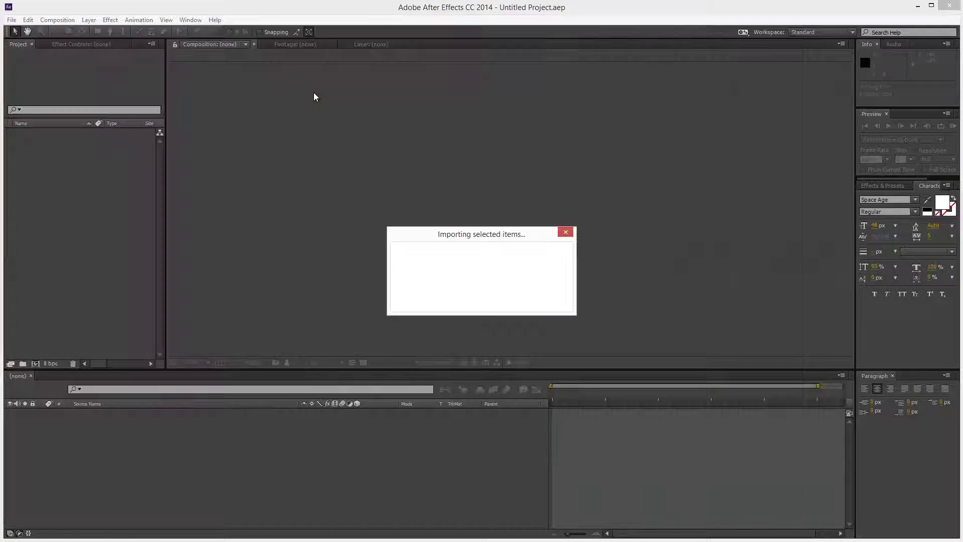
{"action": "left_click_drag", "start_coordinate": [52, 140], "coordinate": [520, 447]}
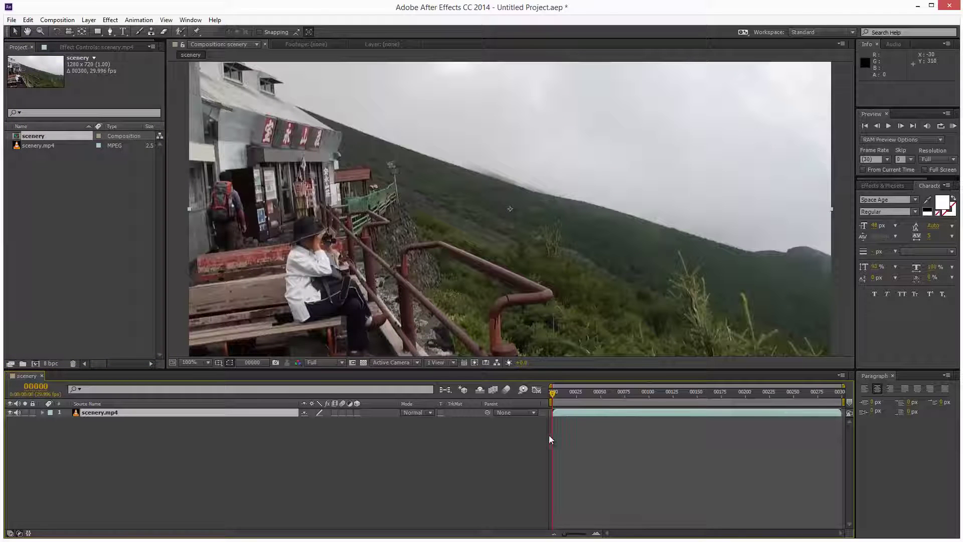
Step: Set the work area from frame 00106 to 00200 and trim the comp to it
{"action": "left_click_drag", "start_coordinate": [565, 396], "coordinate": [655, 399]}
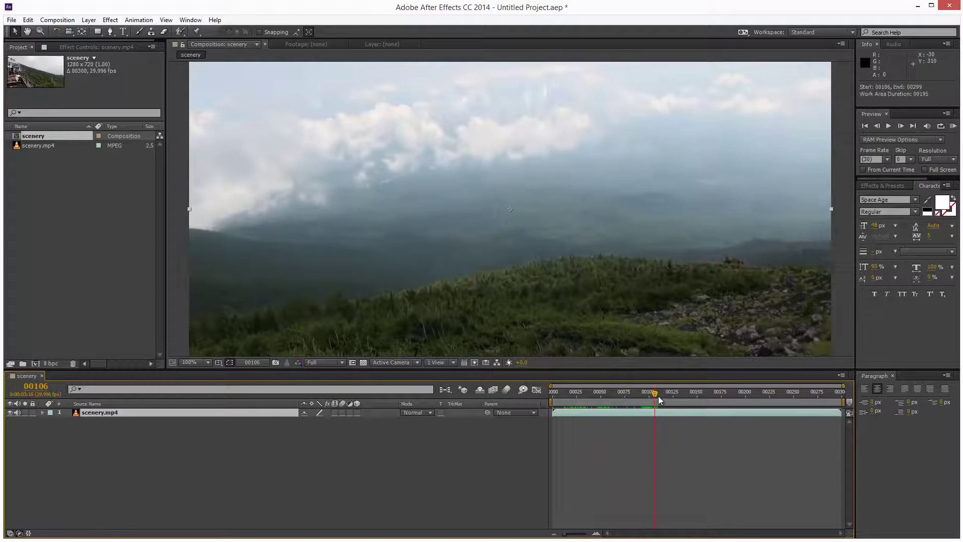
{"action": "key", "text": "b"}
{"action": "key", "text": "space"}
{"action": "left_click", "coordinate": [745, 396]}
{"action": "key", "text": "n"}
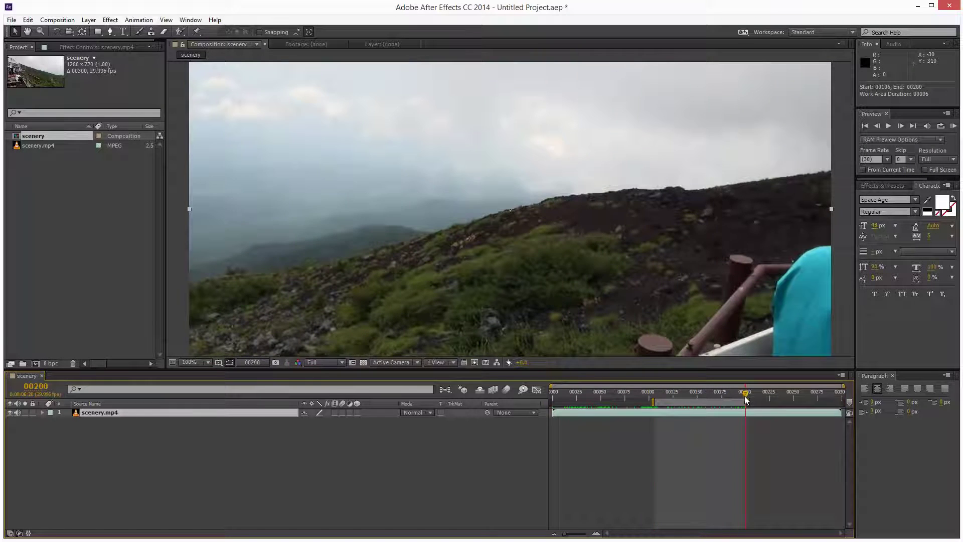
{"action": "left_click", "coordinate": [706, 396]}
{"action": "right_click", "coordinate": [700, 407]}
{"action": "left_click", "coordinate": [750, 431]}
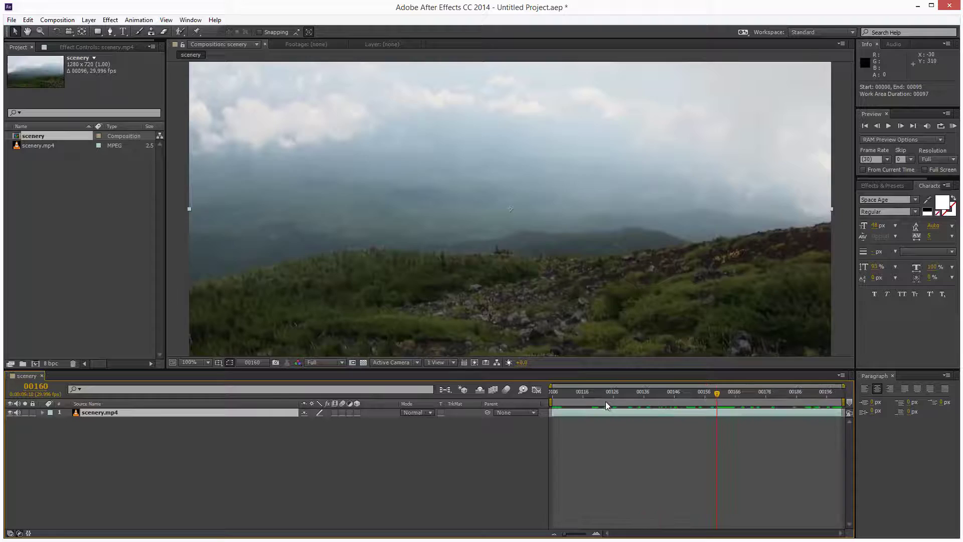
Step: Enlarge the viewer and review the trimmed clip, checking frames around 00165–00177
{"action": "left_click_drag", "start_coordinate": [574, 398], "coordinate": [730, 406]}
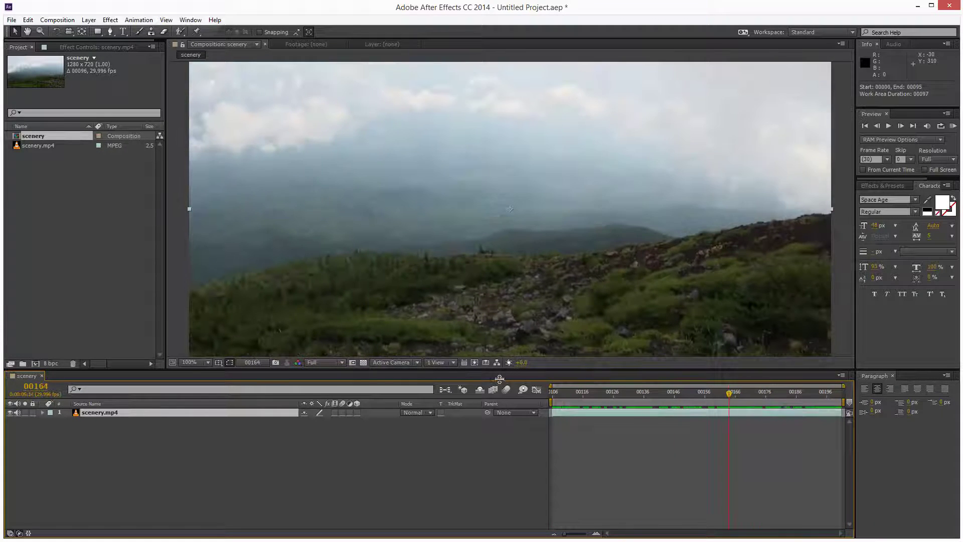
{"action": "left_click_drag", "start_coordinate": [500, 379], "coordinate": [499, 423]}
{"action": "left_click_drag", "start_coordinate": [597, 435], "coordinate": [734, 454]}
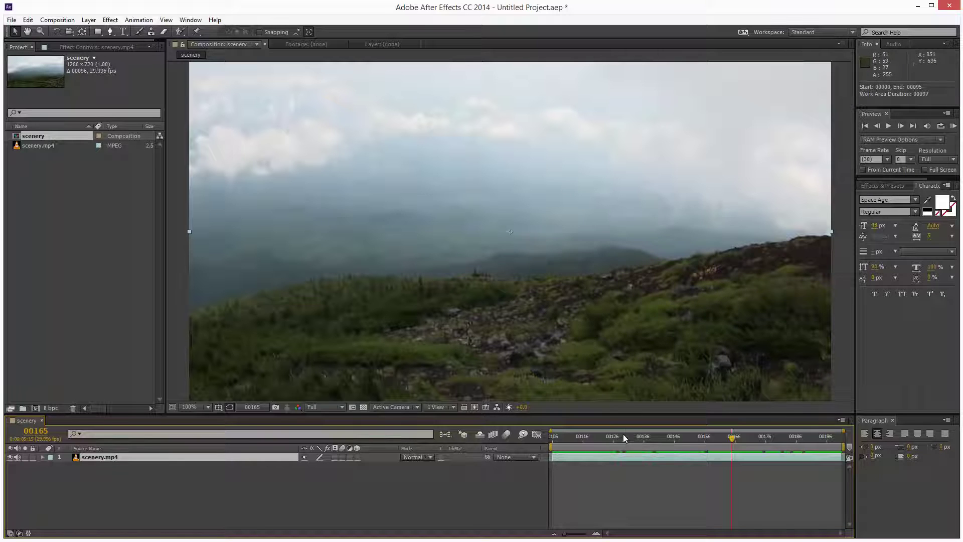
{"action": "left_click_drag", "start_coordinate": [623, 436], "coordinate": [750, 449]}
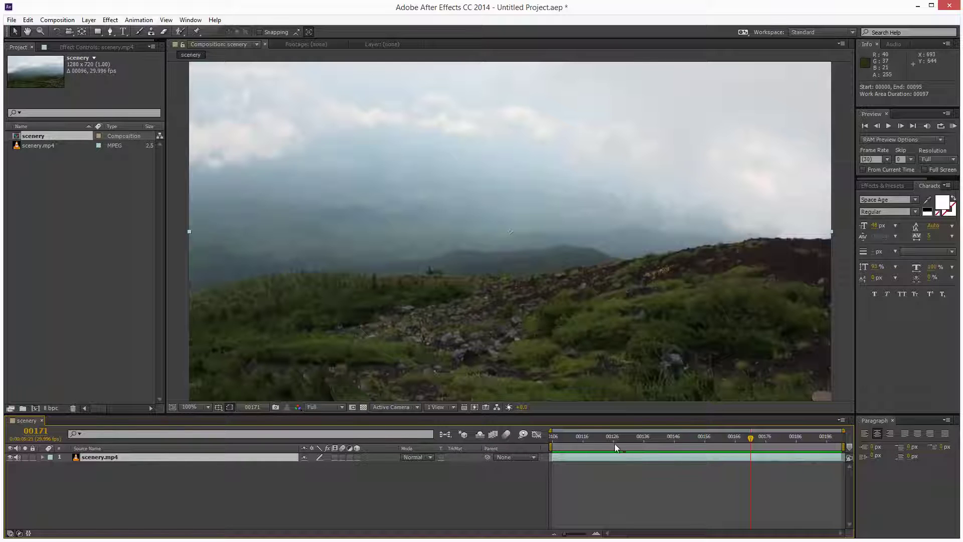
{"action": "left_click_drag", "start_coordinate": [615, 443], "coordinate": [747, 449]}
Step: Apply Warp Stabilizer VFX from Effects & Presets to scenery.mp4 and preview the stabilized footage
{"action": "left_click", "coordinate": [124, 459]}
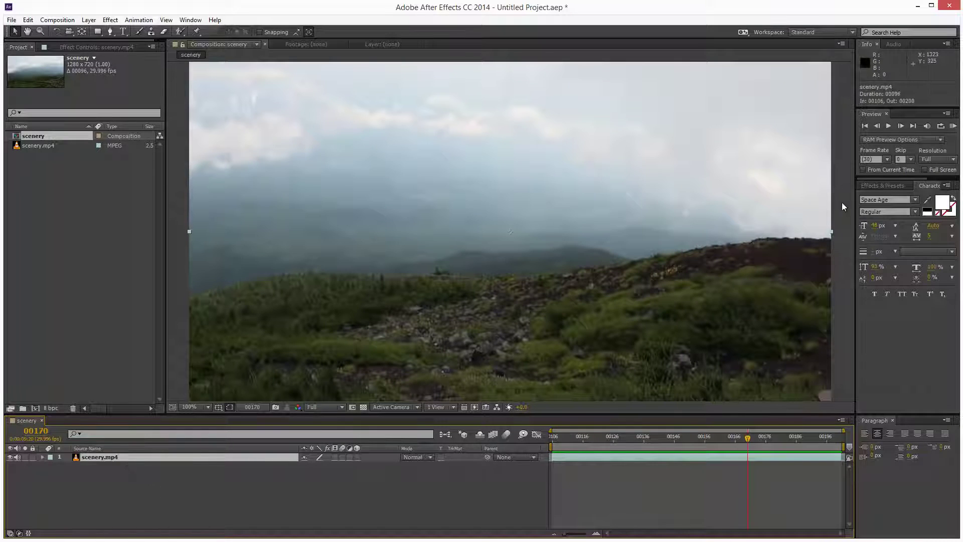
{"action": "left_click", "coordinate": [873, 185]}
{"action": "left_click", "coordinate": [892, 197]}
{"action": "key", "text": "BackSpace"}
{"action": "key", "text": "BackSpace"}
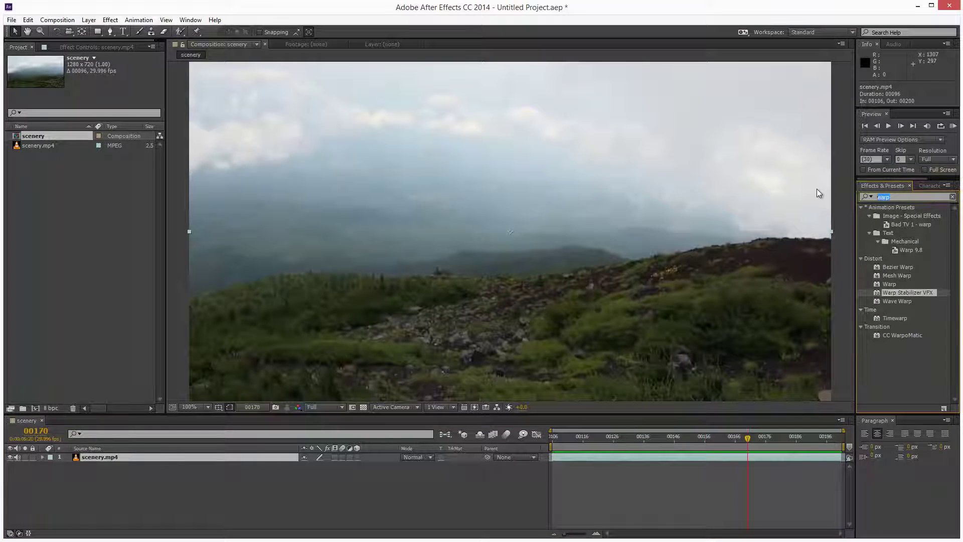
{"action": "type", "text": "rp"}
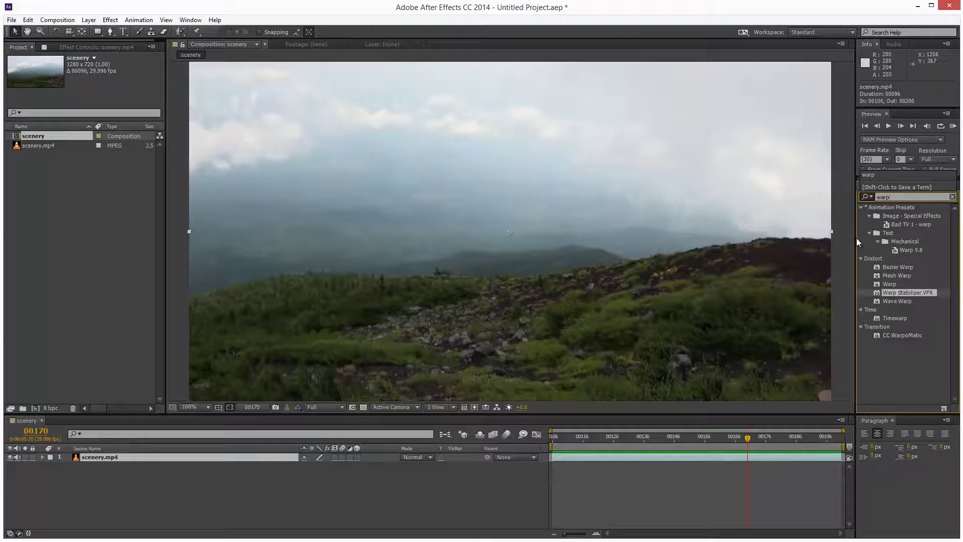
{"action": "left_click", "coordinate": [928, 293]}
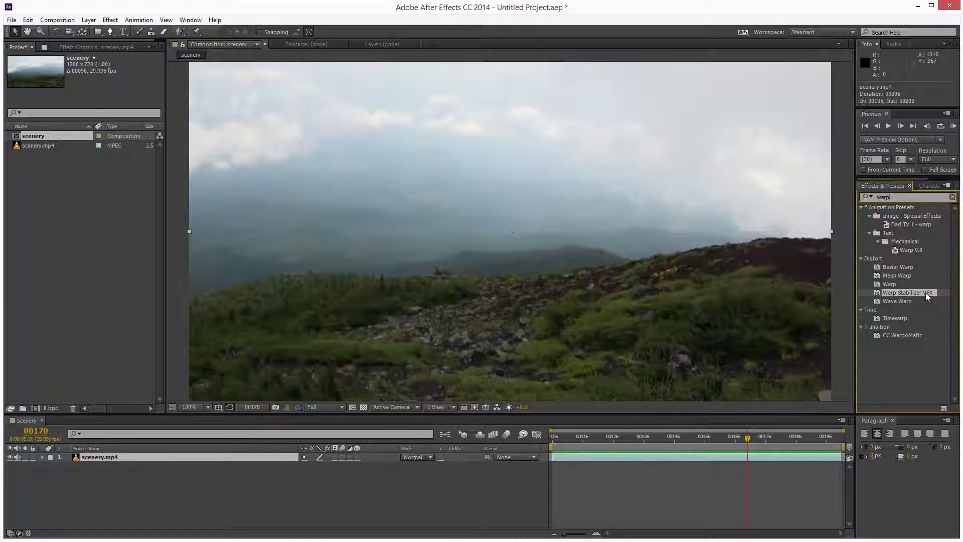
{"action": "left_click_drag", "start_coordinate": [926, 293], "coordinate": [593, 217]}
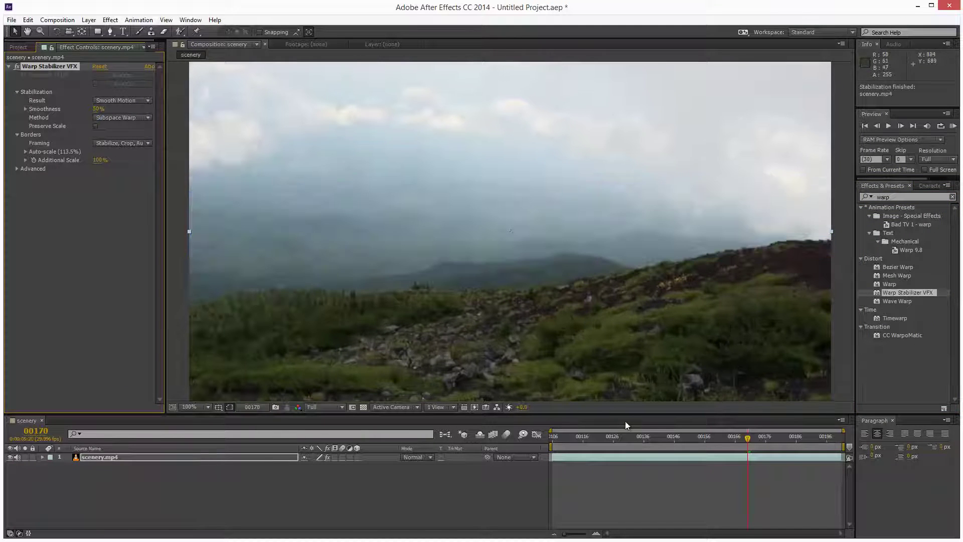
{"action": "key", "text": "space"}
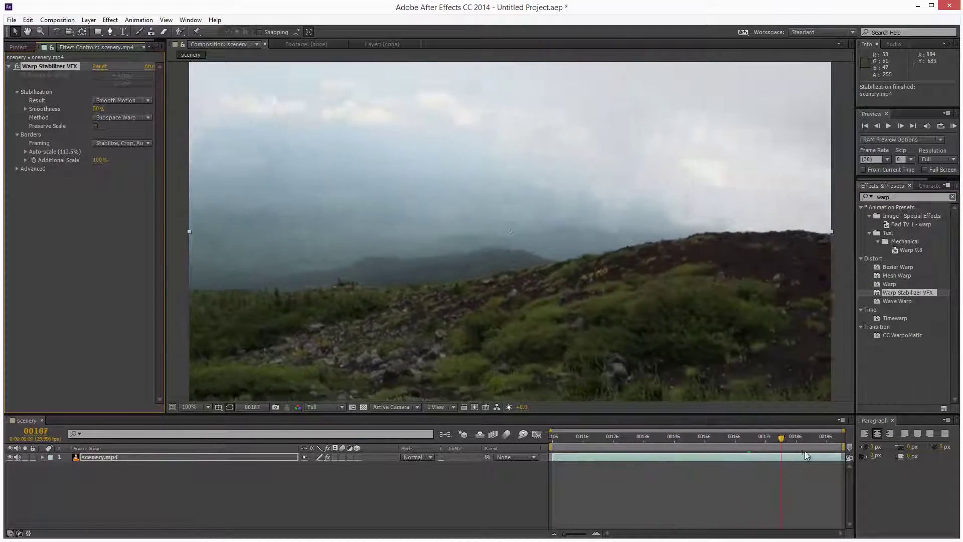
{"action": "left_click_drag", "start_coordinate": [802, 438], "coordinate": [763, 448]}
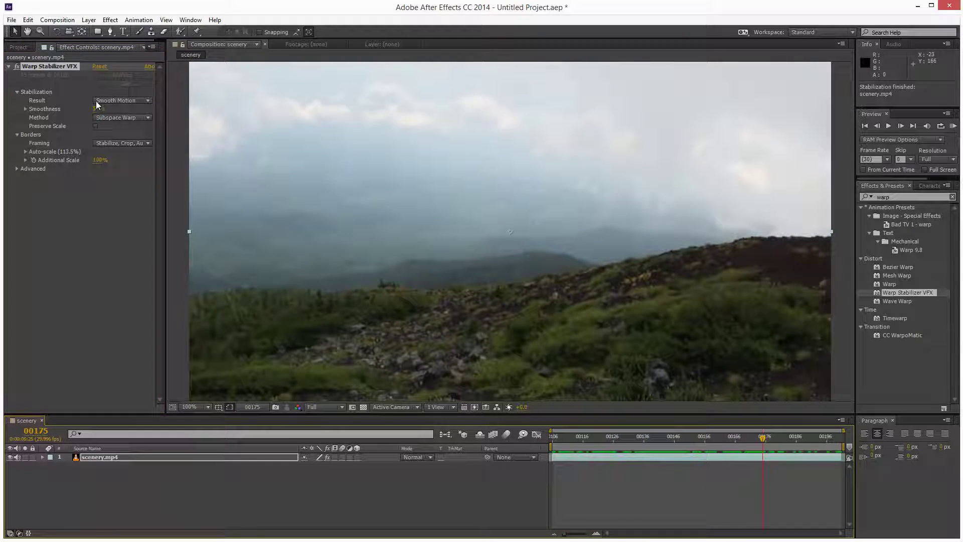
Step: Set Warp Stabilizer's Result to No Motion and Framing to Stabilize Only, then scrub to check
{"action": "left_click", "coordinate": [116, 101]}
{"action": "left_click", "coordinate": [126, 124]}
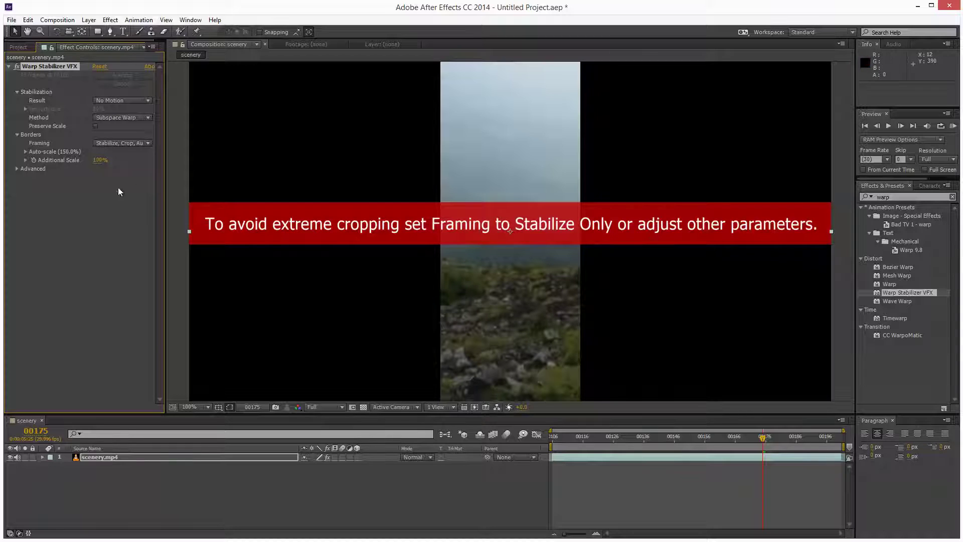
{"action": "left_click", "coordinate": [112, 146]}
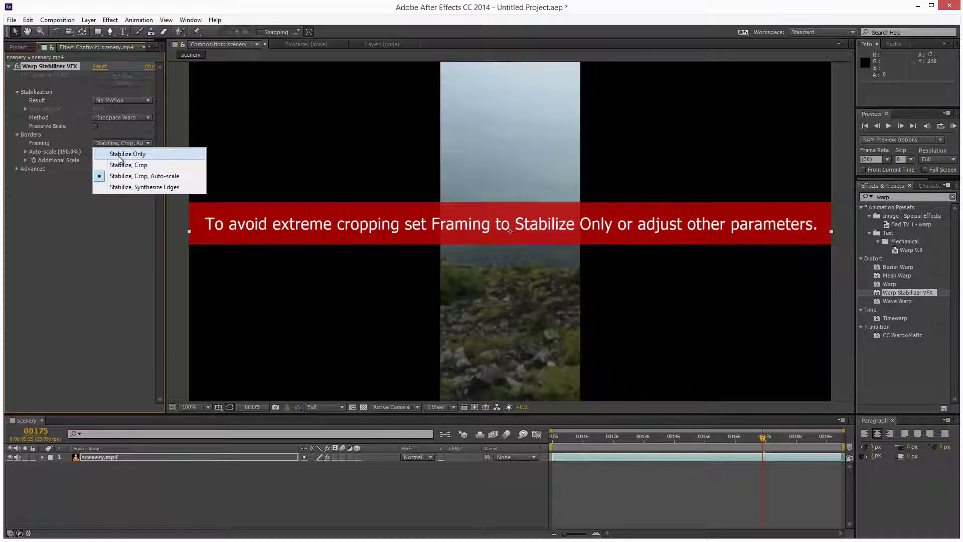
{"action": "left_click", "coordinate": [115, 153]}
{"action": "left_click_drag", "start_coordinate": [577, 437], "coordinate": [728, 444]}
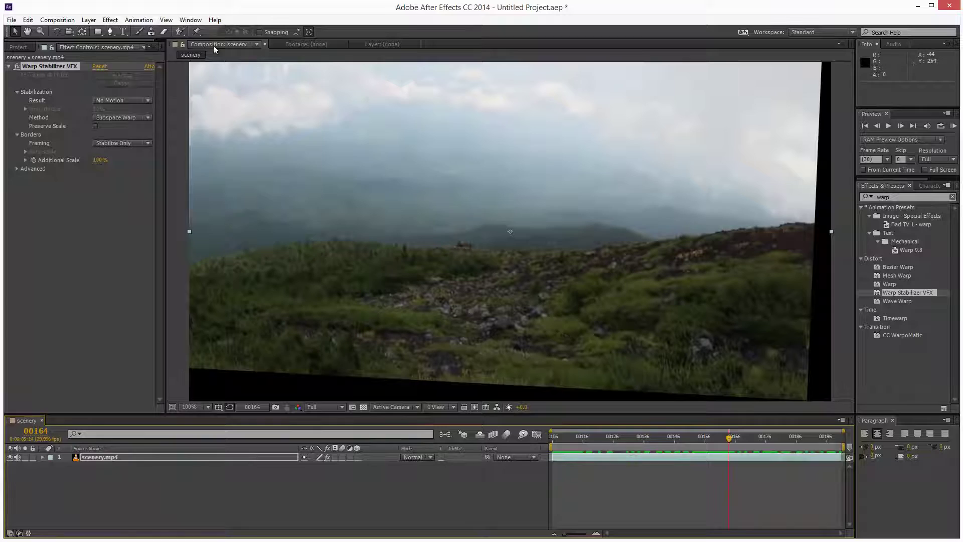
Step: Type QUICKVFX on the rocks and nudge the text slightly right and down
{"action": "left_click", "coordinate": [124, 31]}
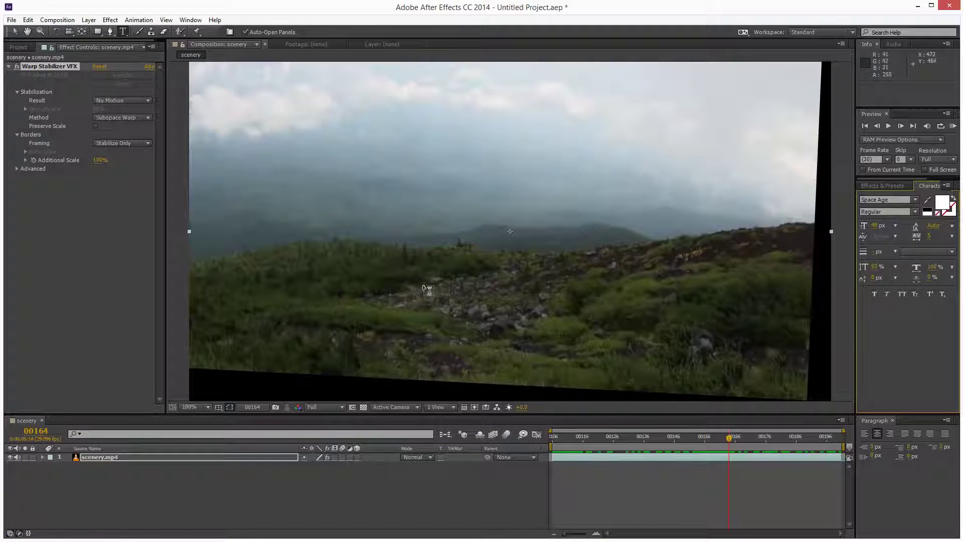
{"action": "left_click", "coordinate": [124, 31]}
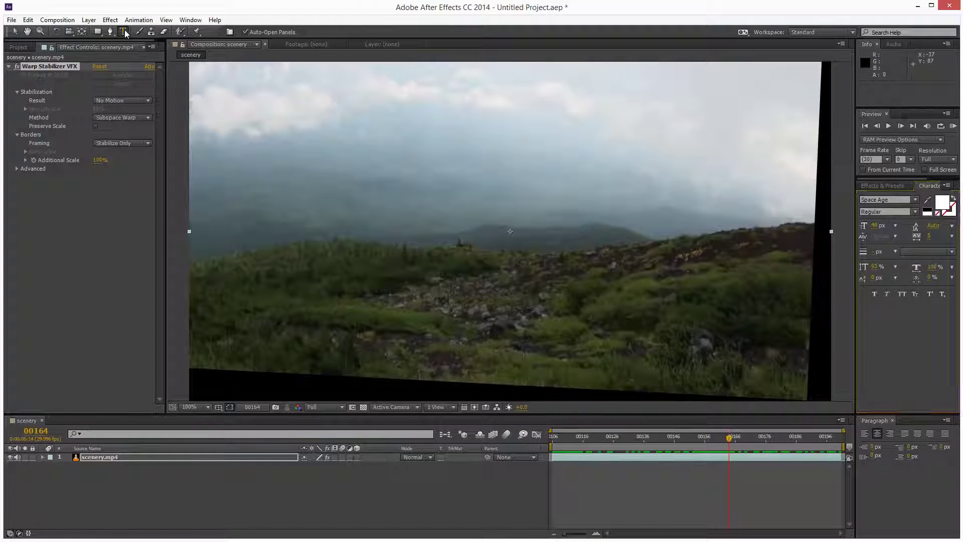
{"action": "left_click", "coordinate": [451, 295]}
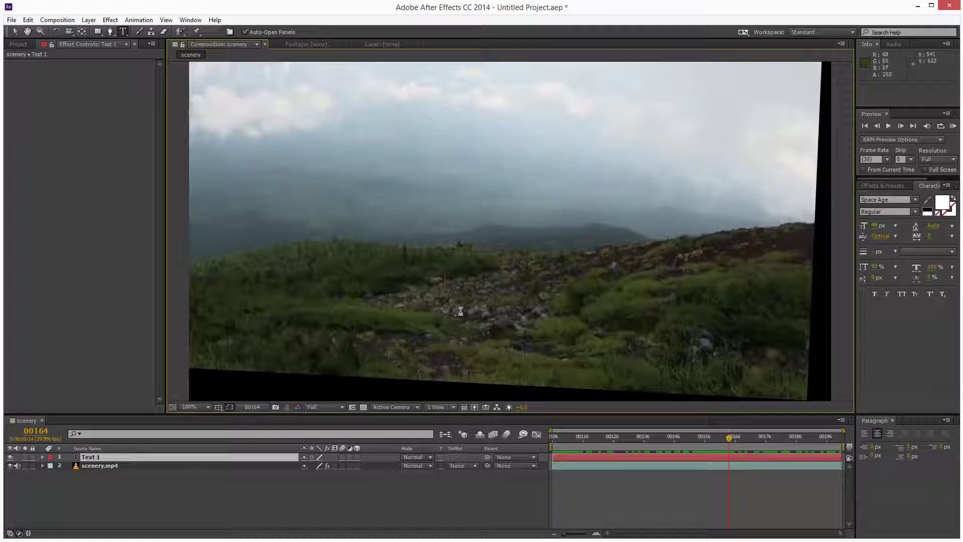
{"action": "type", "text": "QUICKVFX"}
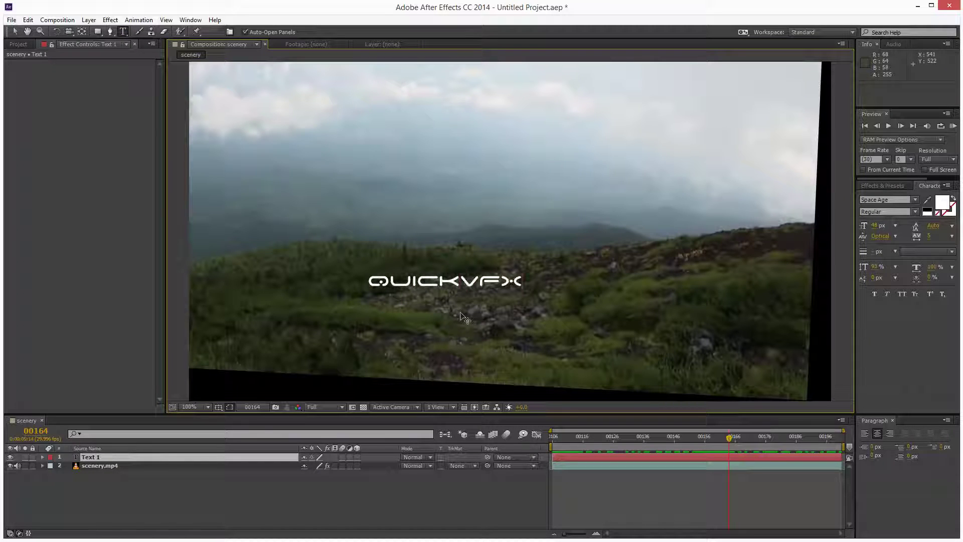
{"action": "left_click", "coordinate": [13, 32]}
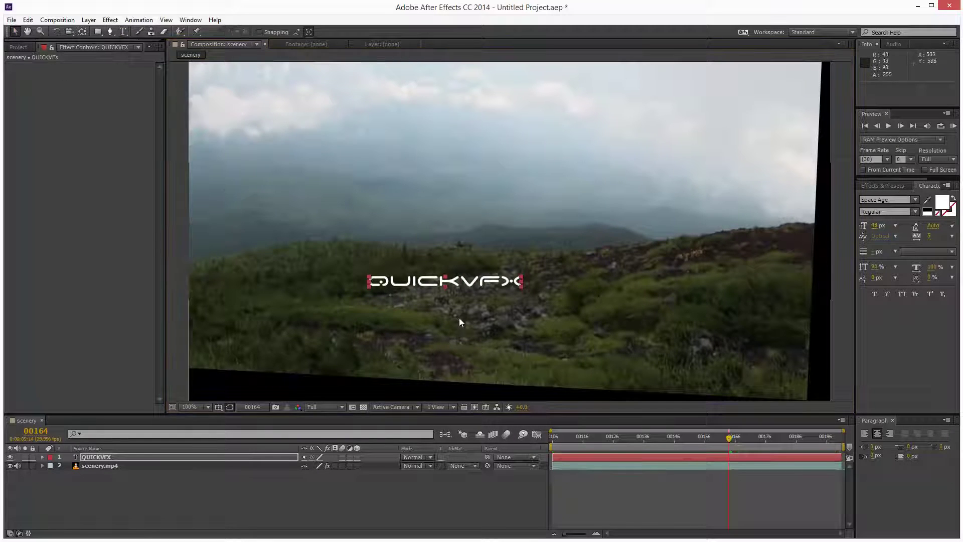
{"action": "left_click_drag", "start_coordinate": [465, 287], "coordinate": [488, 295]}
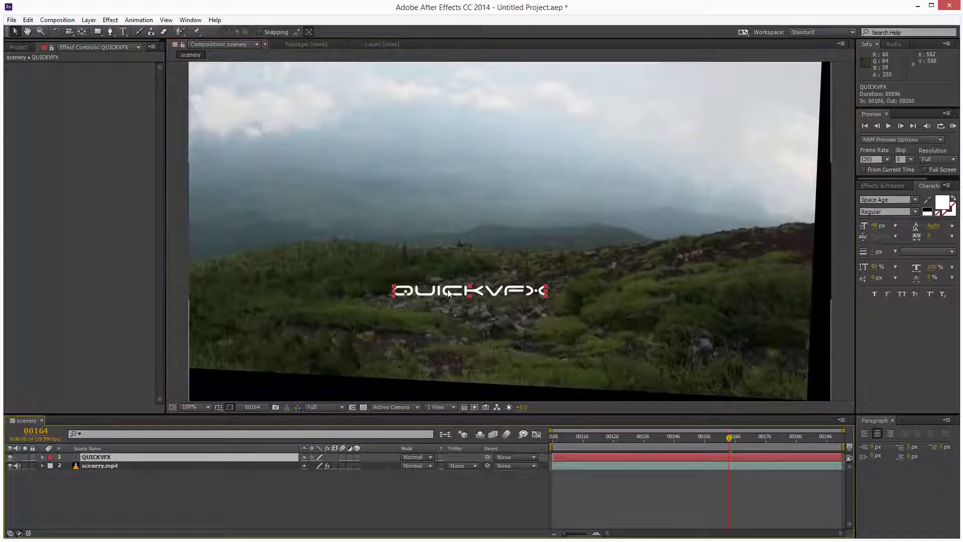
Step: Set scenery.mp4's Warp Stabilizer Objective to Apply Motion to Target Over Original, targeting 1. QUICKVFX
{"action": "left_click", "coordinate": [170, 467]}
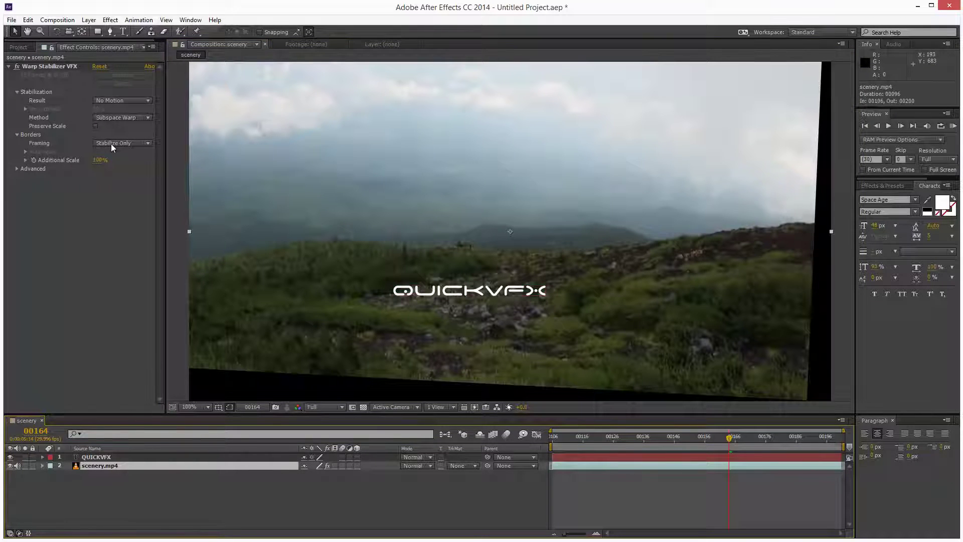
{"action": "left_click", "coordinate": [16, 169]}
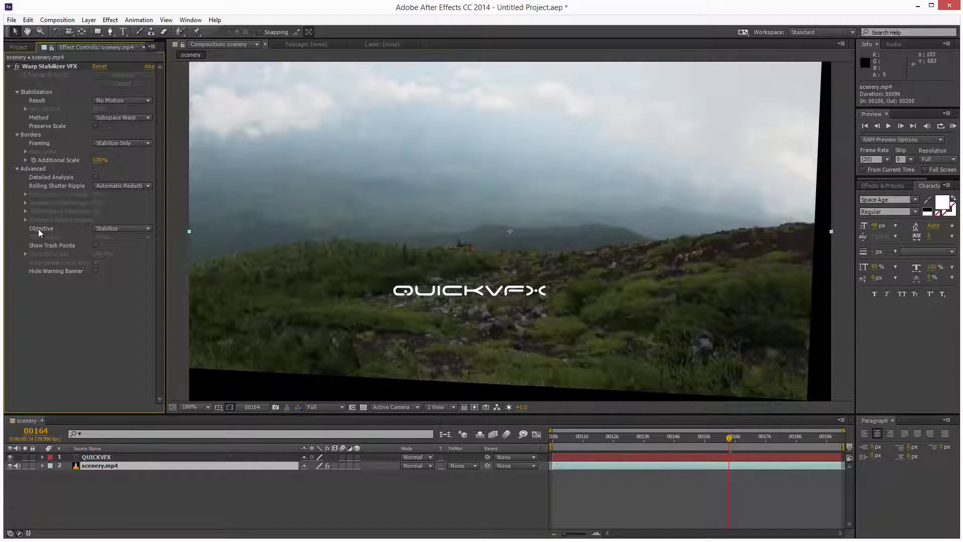
{"action": "left_click", "coordinate": [120, 229]}
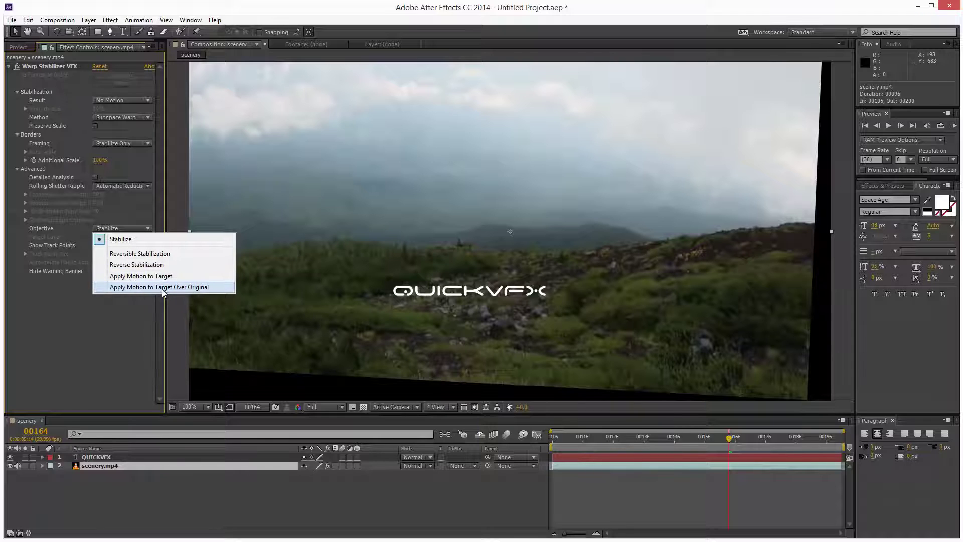
{"action": "left_click", "coordinate": [217, 288]}
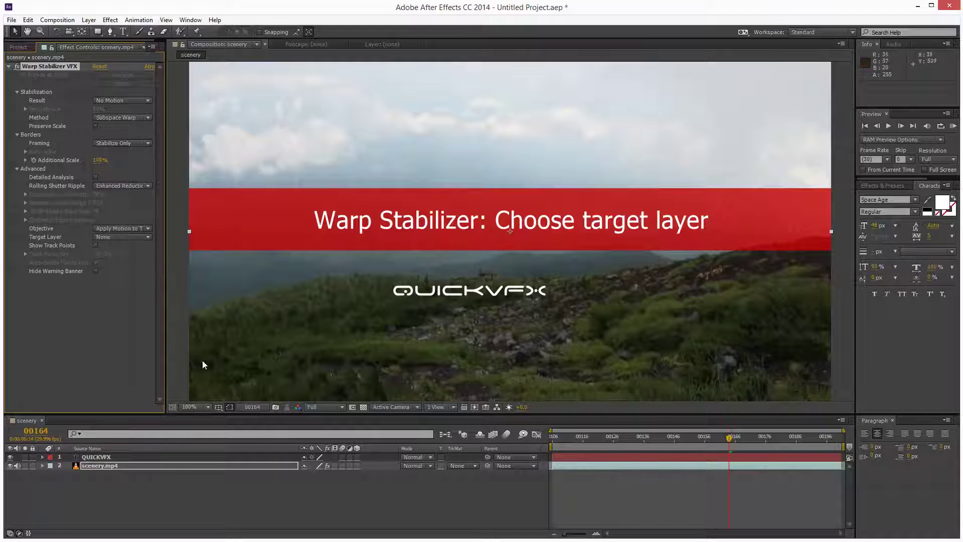
{"action": "left_click", "coordinate": [101, 238]}
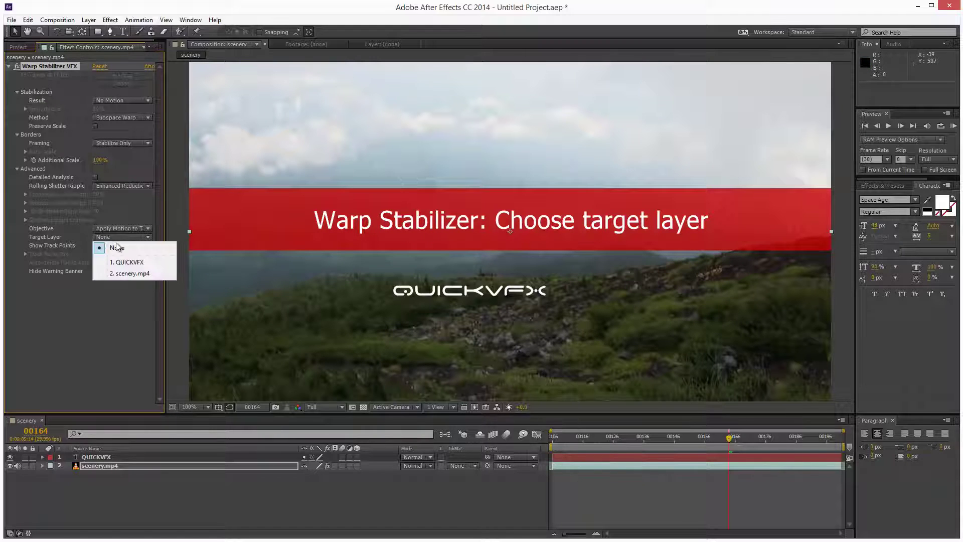
{"action": "left_click", "coordinate": [151, 262]}
{"action": "left_click_drag", "start_coordinate": [687, 441], "coordinate": [753, 454]}
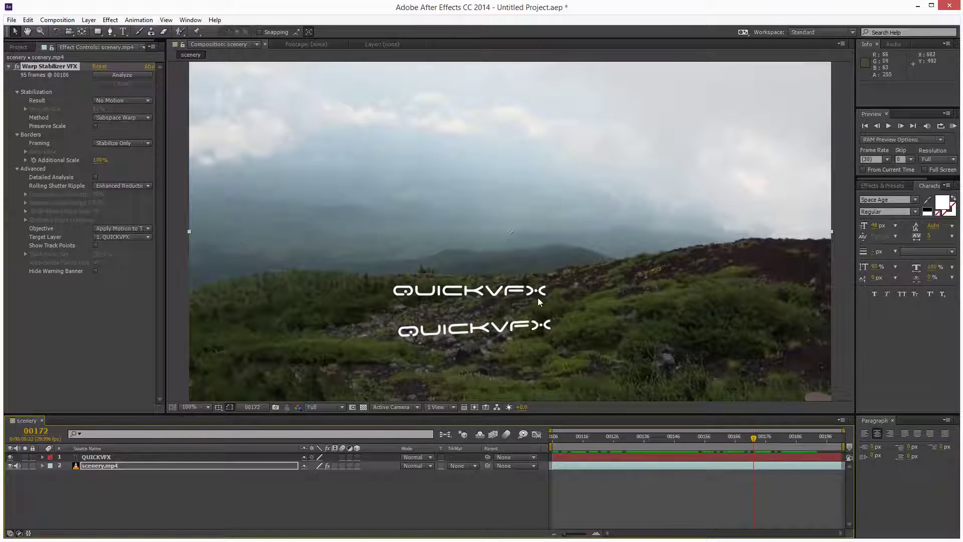
Step: Turn off layer 1 QUICKVFX's visibility and scrub to check the tracked text
{"action": "left_click", "coordinate": [10, 456]}
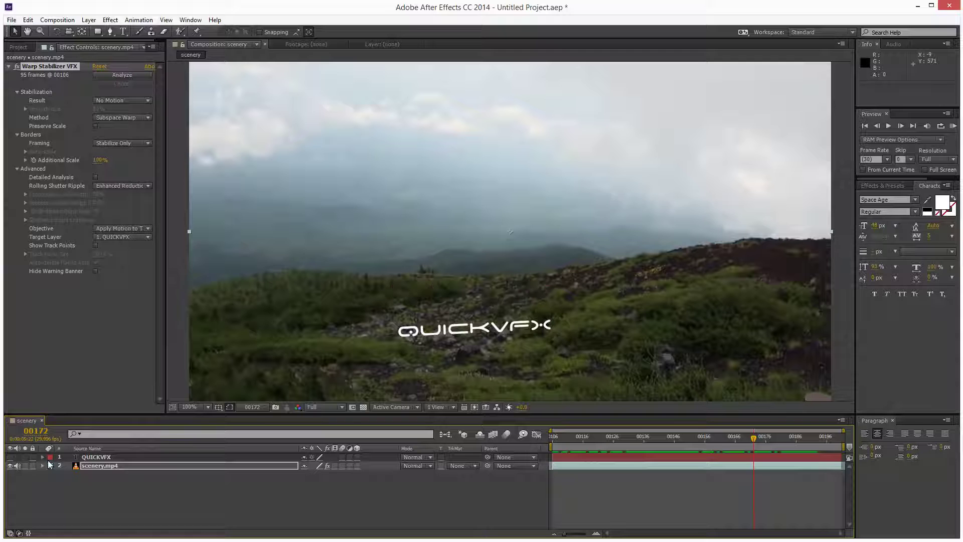
{"action": "left_click_drag", "start_coordinate": [621, 441], "coordinate": [775, 475]}
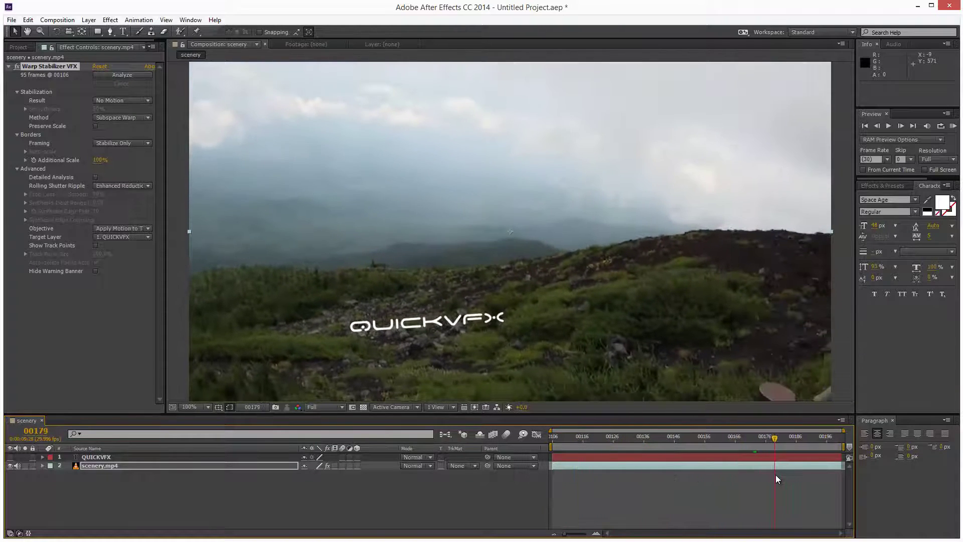
{"action": "left_click", "coordinate": [94, 246]}
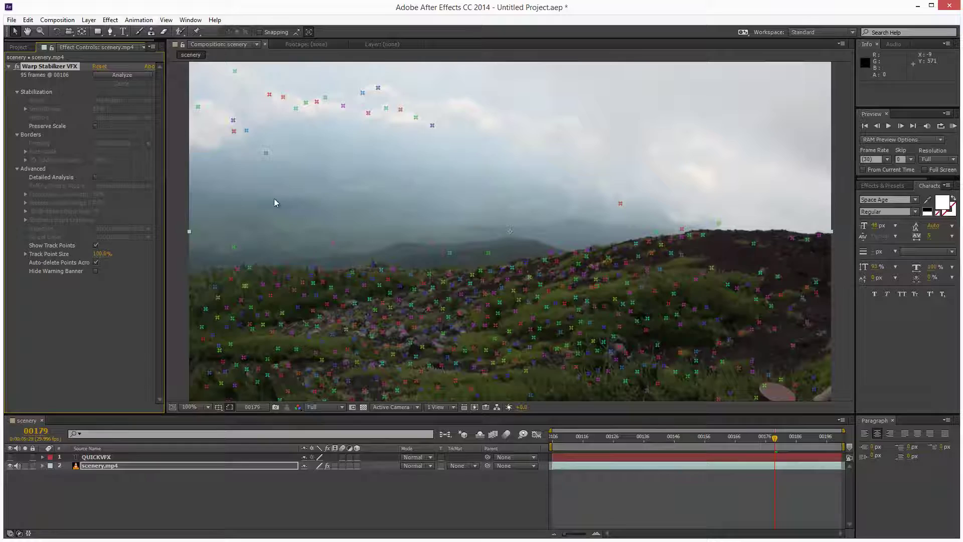
{"action": "left_click_drag", "start_coordinate": [799, 435], "coordinate": [717, 437]}
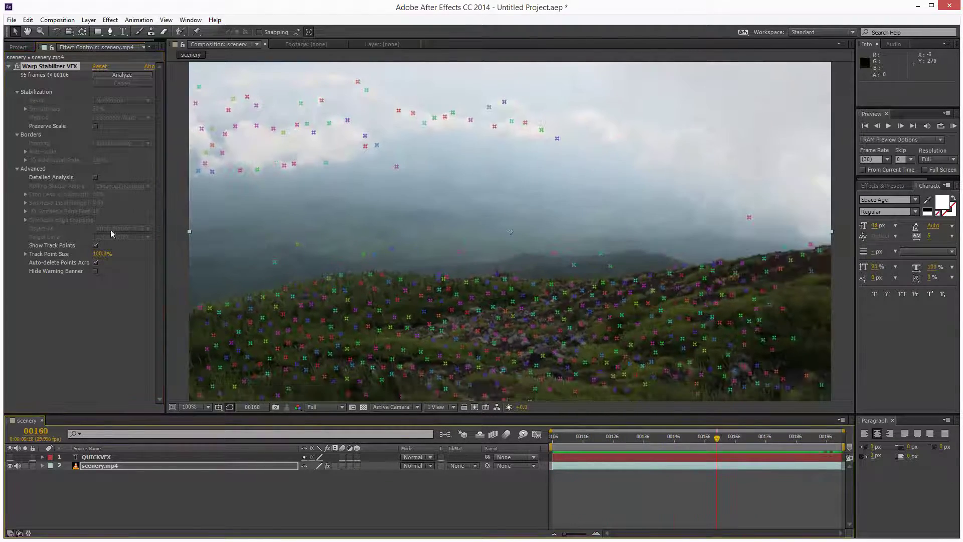
{"action": "left_click", "coordinate": [96, 245]}
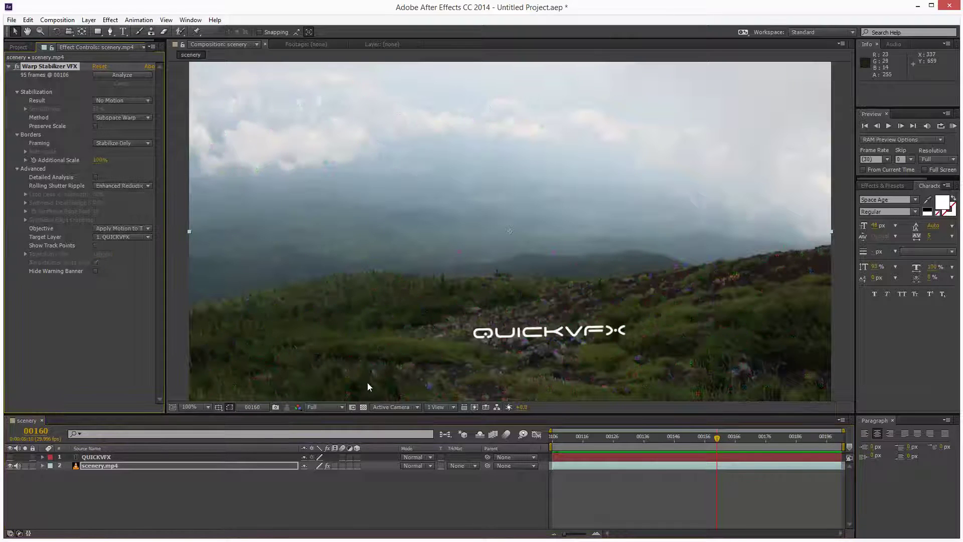
{"action": "mouse_move", "coordinate": [709, 441]}
{"action": "left_mouse_down"}
{"action": "mouse_move", "coordinate": [533, 447]}
{"action": "mouse_move", "coordinate": [708, 441]}
{"action": "left_mouse_up"}
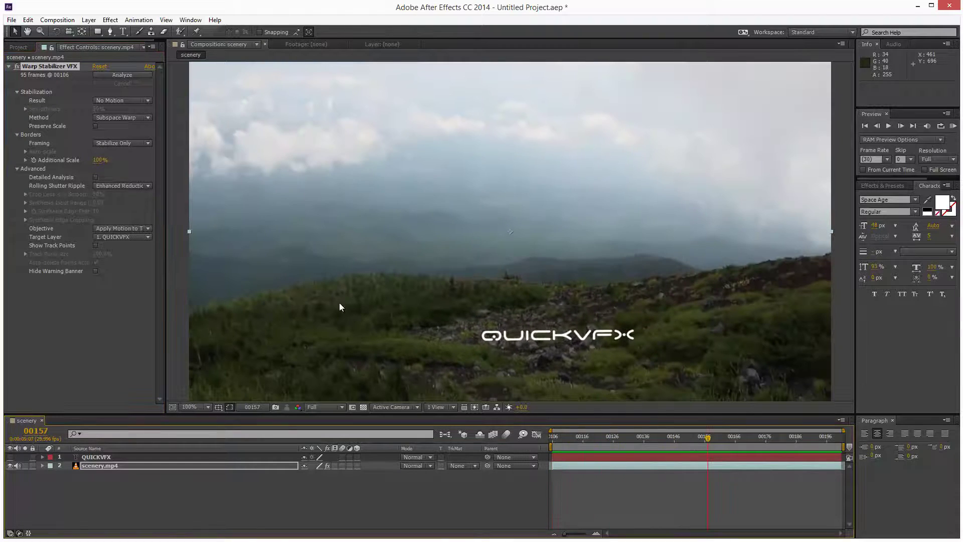
{"action": "left_click", "coordinate": [111, 229]}
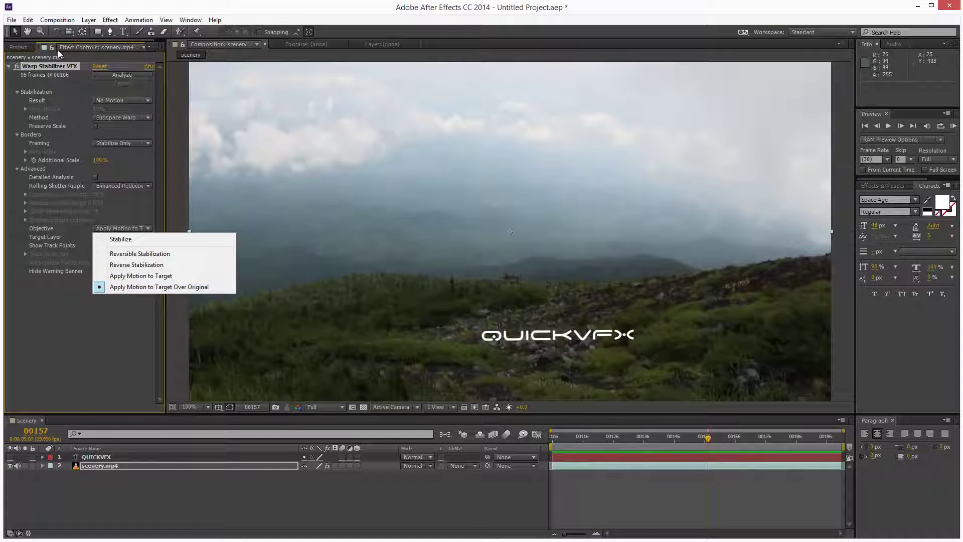
{"action": "left_click", "coordinate": [41, 49]}
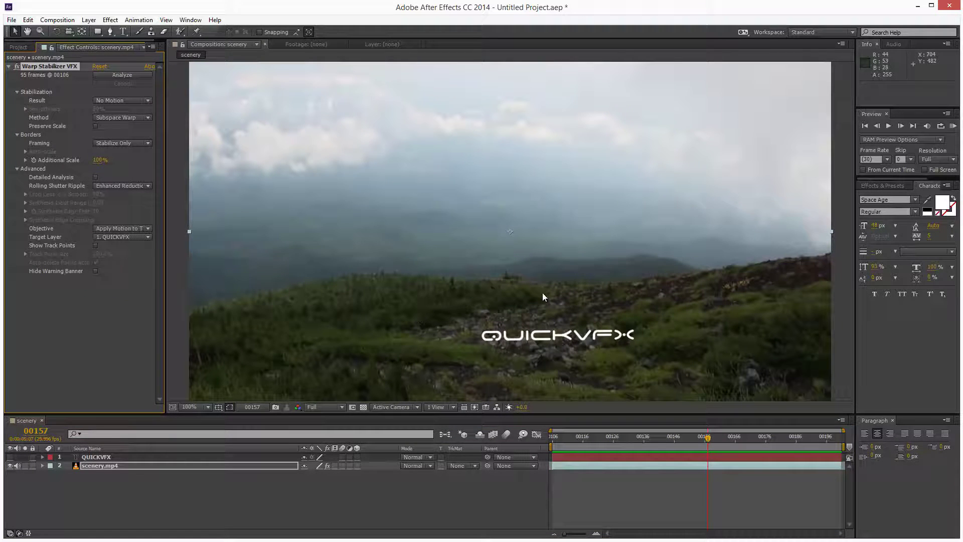